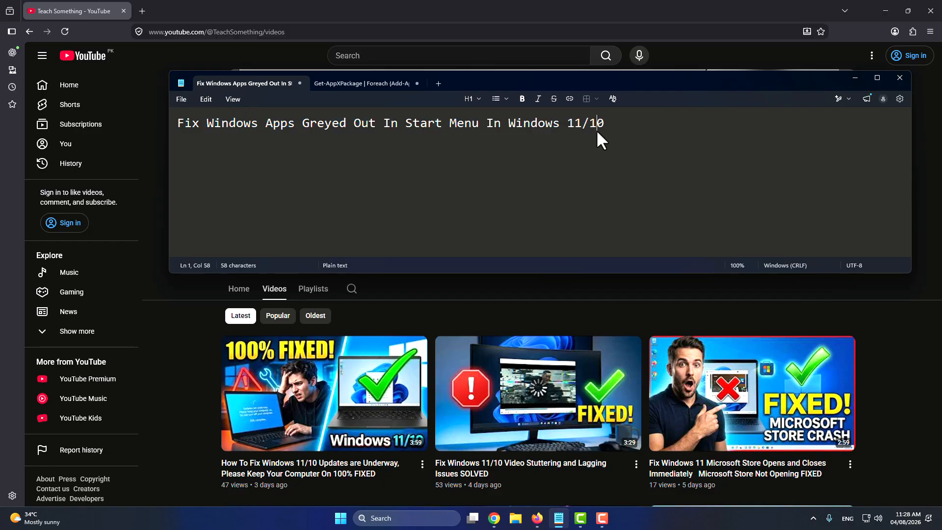
# Minimise the Notepad note and open the list of other trouble-shooters in the Windows system troubleshooting settings
pyautogui.click(594, 162)
pyautogui.click(854, 78)
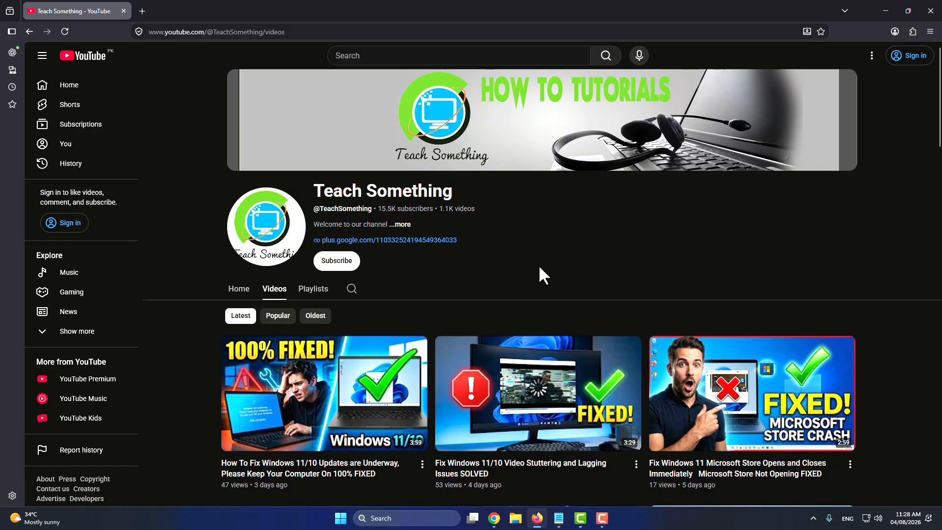
pyautogui.click(340, 518)
pyautogui.click(544, 158)
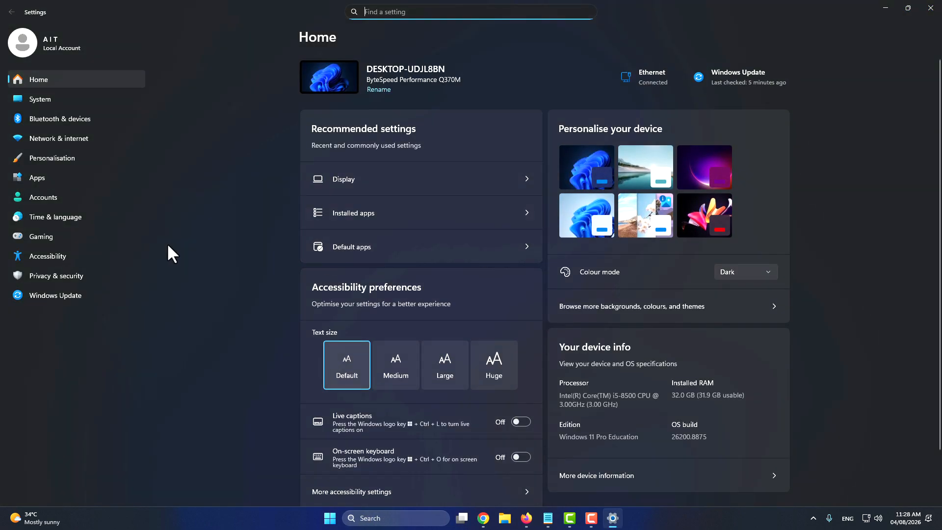
pyautogui.click(48, 102)
pyautogui.click(375, 477)
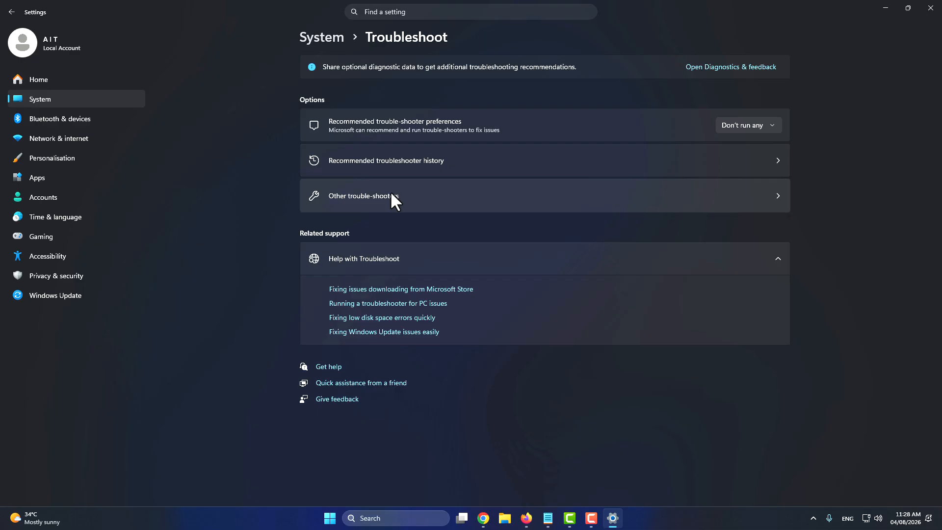
pyautogui.click(391, 195)
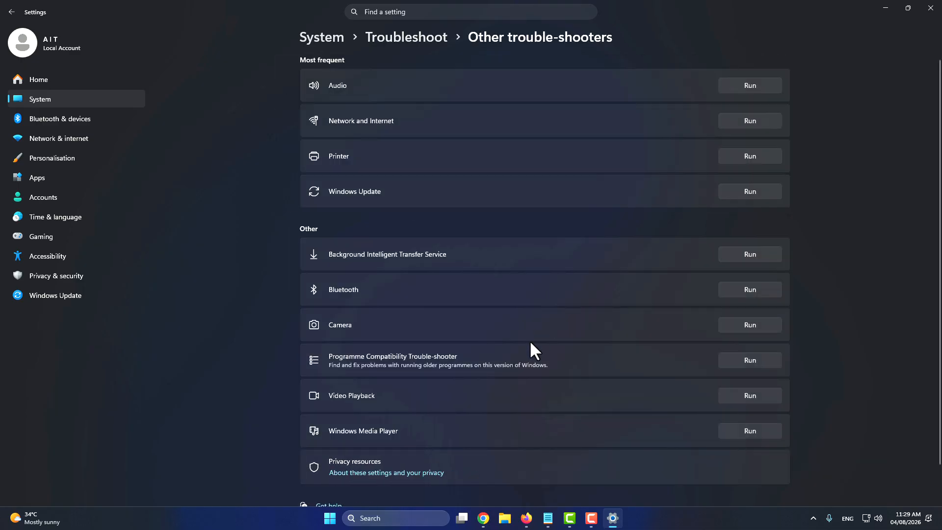
pyautogui.scroll(-1, 530, 344)
pyautogui.scroll(1, 529, 339)
# Search the settings for "windows sto" and open the trouble-shooter that finds and fixes problems with Microsoft Store Apps
pyautogui.click(391, 11)
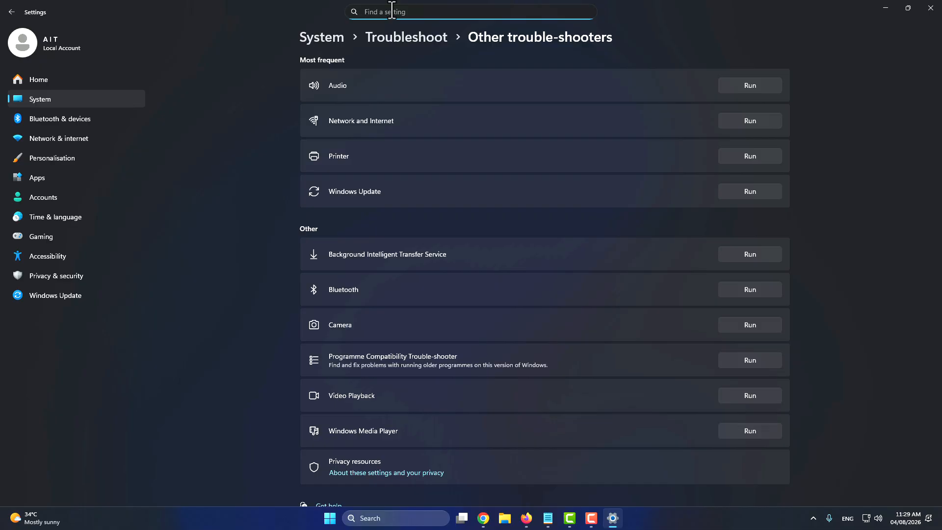
pyautogui.write('windows s')
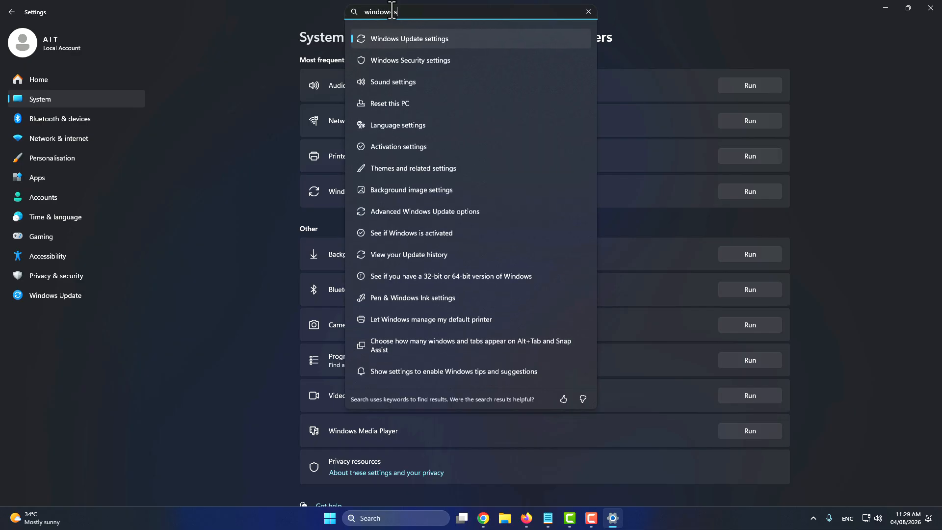
pyautogui.write('to')
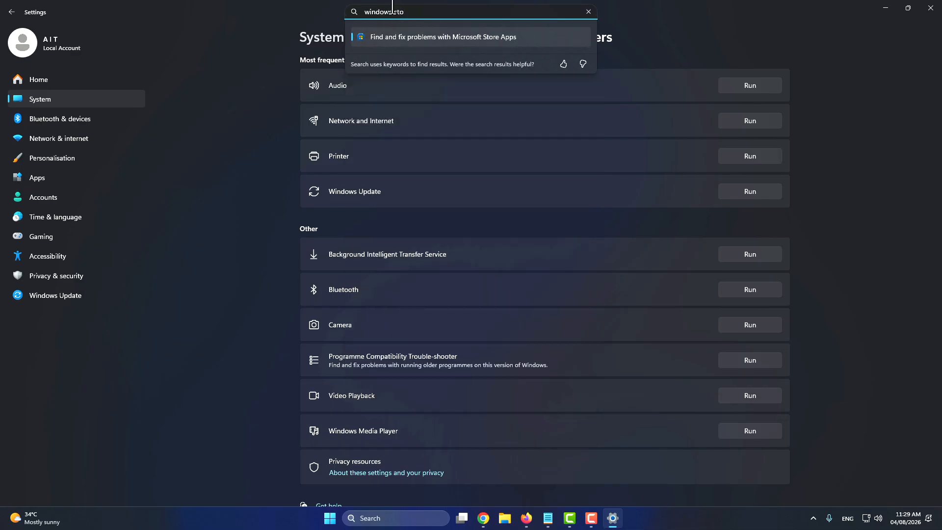
pyautogui.click(497, 37)
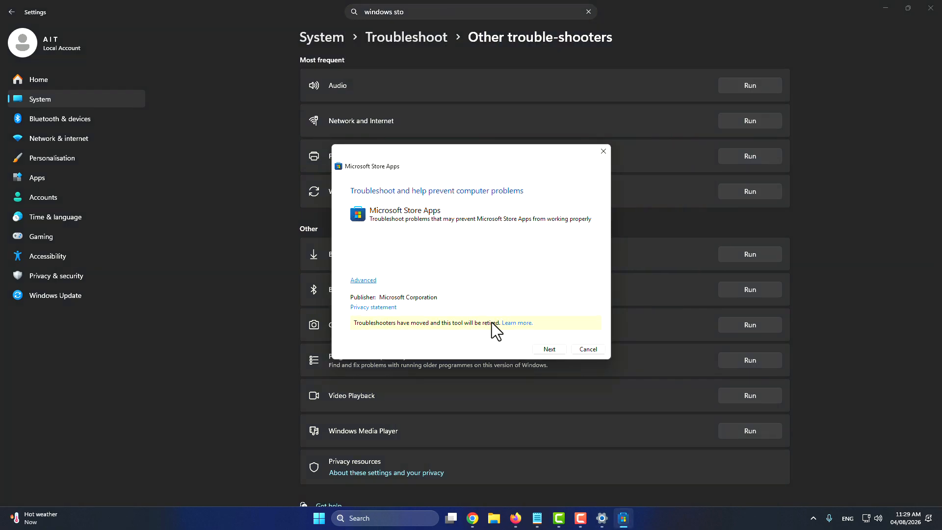
# Run the Microsoft Store Apps trouble-shooter, skipping the Microsoft account sign-in, and close it along with Settings
pyautogui.click(556, 351)
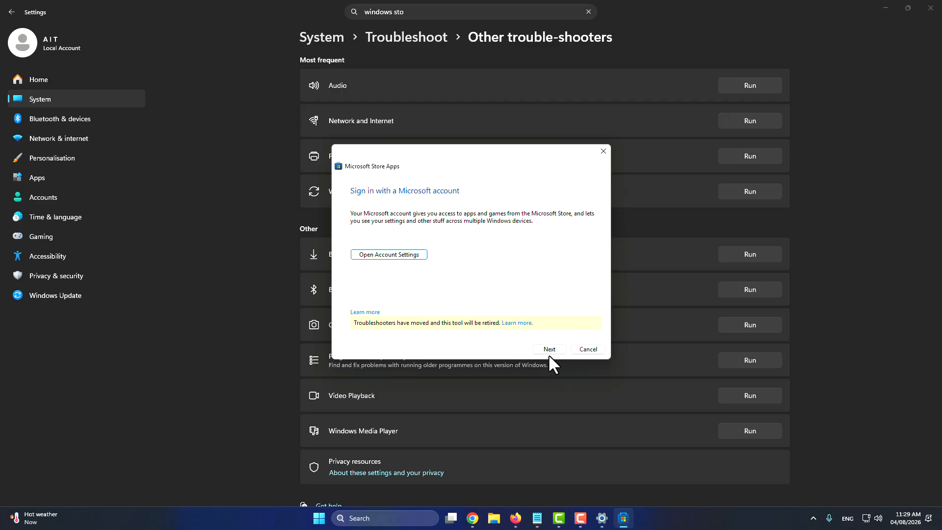
pyautogui.click(547, 350)
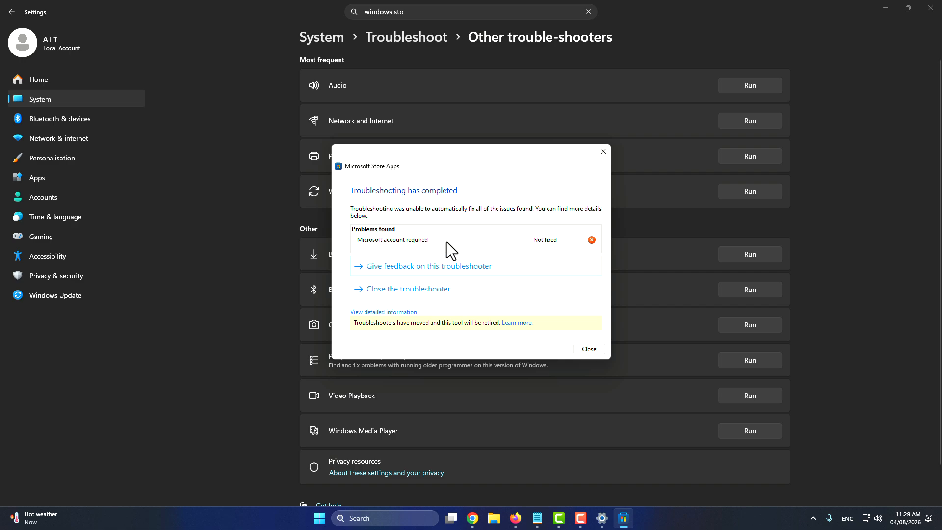
pyautogui.click(588, 352)
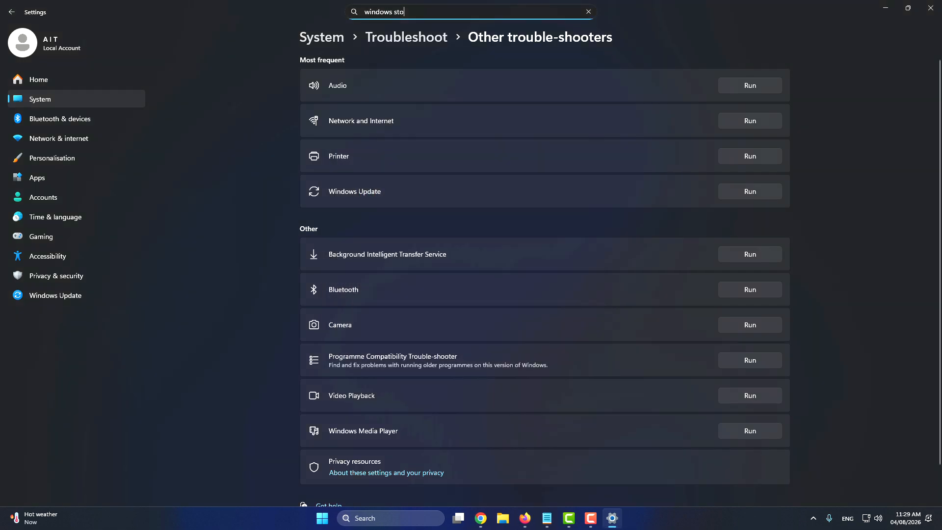
pyautogui.click(930, 8)
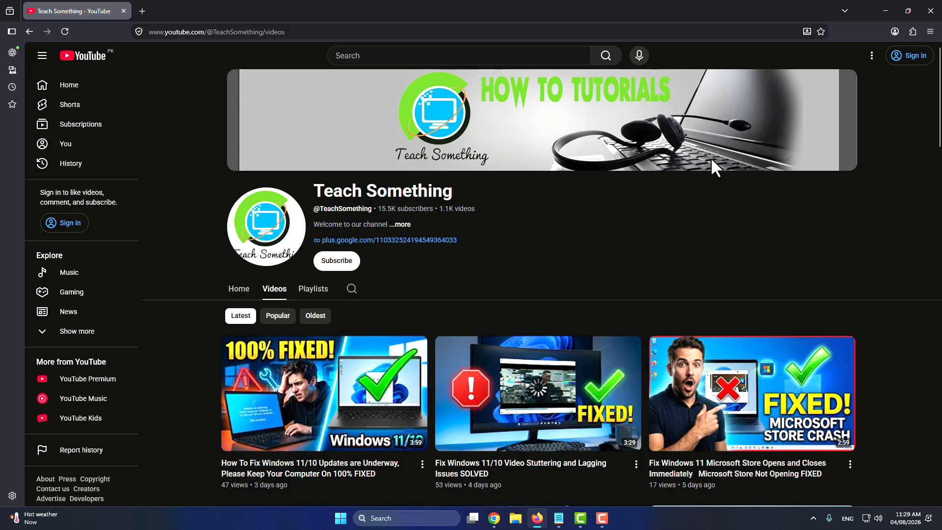
# In Settings, search the installed apps for "ph" and open the advanced options of Photos
pyautogui.click(340, 518)
pyautogui.click(527, 167)
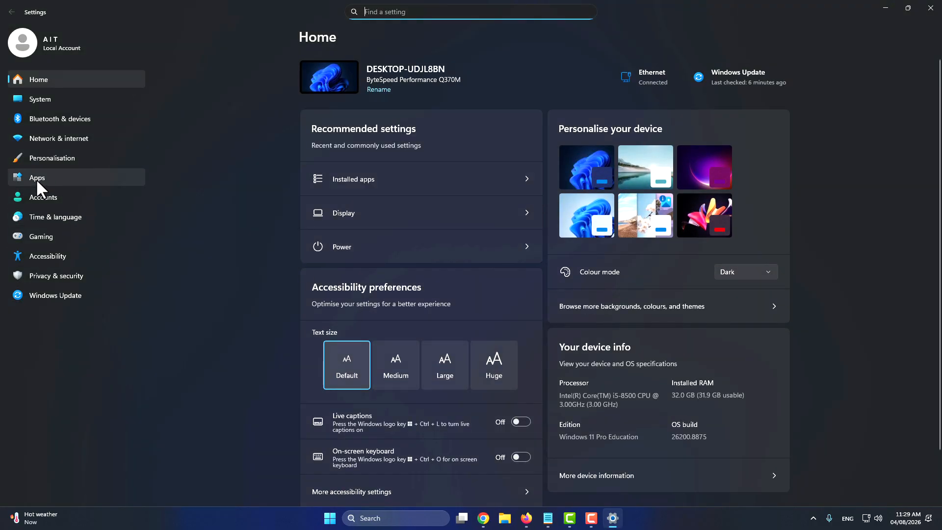
pyautogui.click(36, 178)
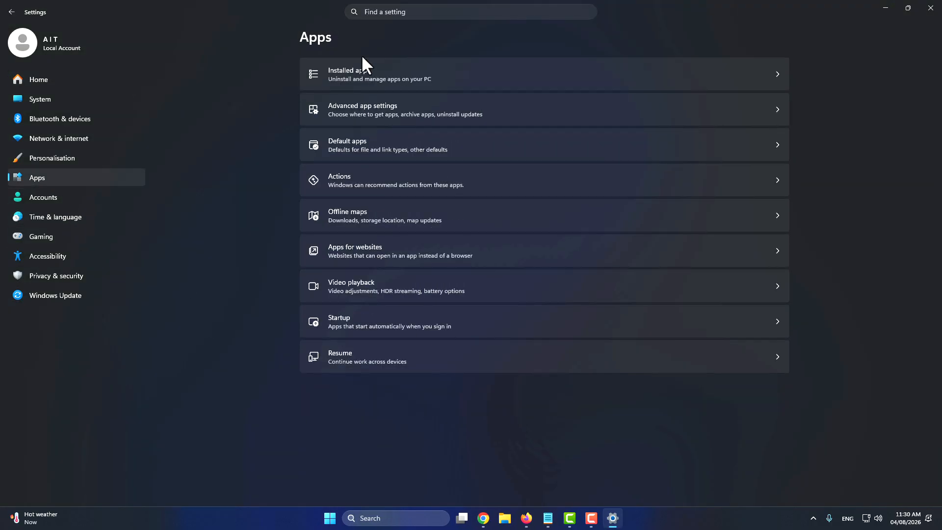
pyautogui.click(362, 72)
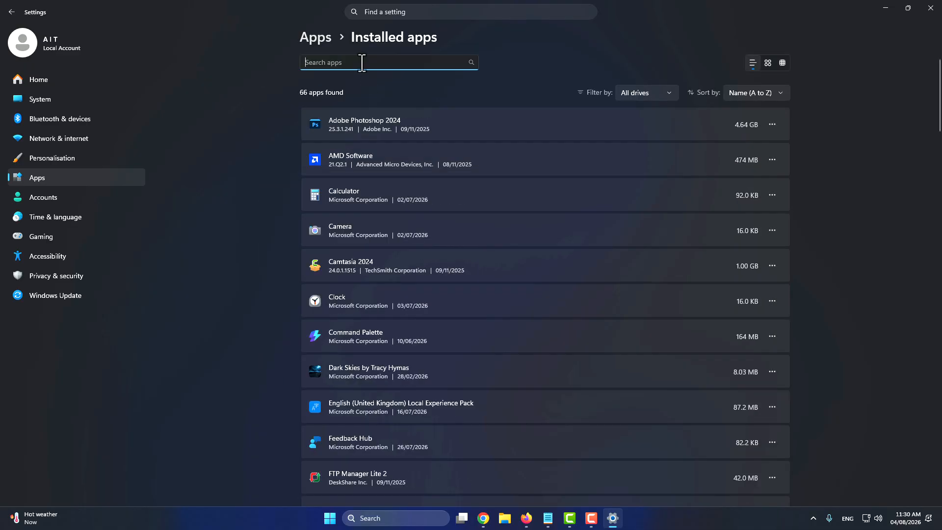
pyautogui.write('ph')
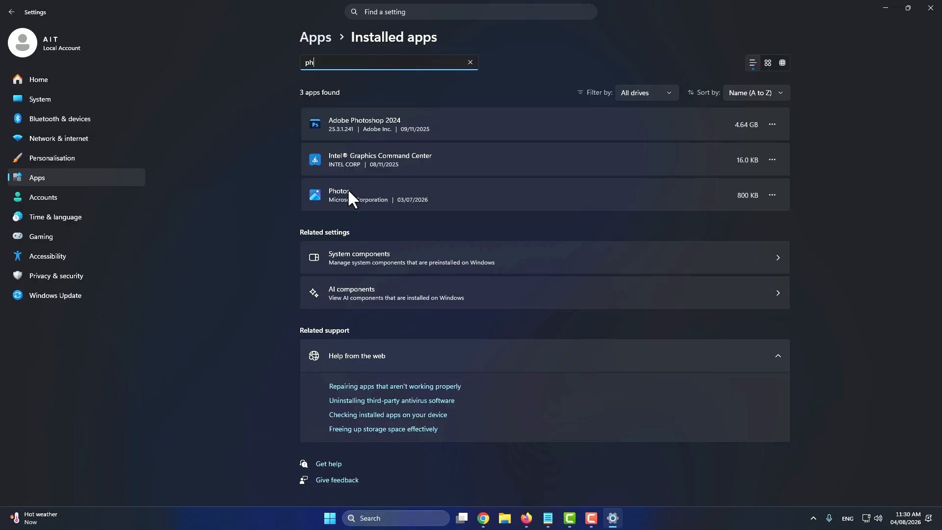
pyautogui.click(772, 196)
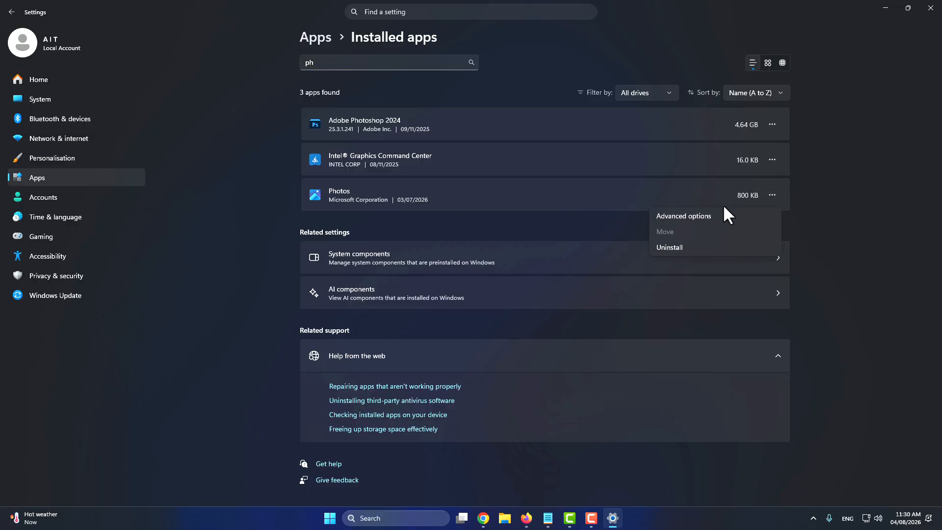
pyautogui.click(678, 218)
# Repair the Photos app, reset it including its data, and close Settings
pyautogui.scroll(-3, 492, 304)
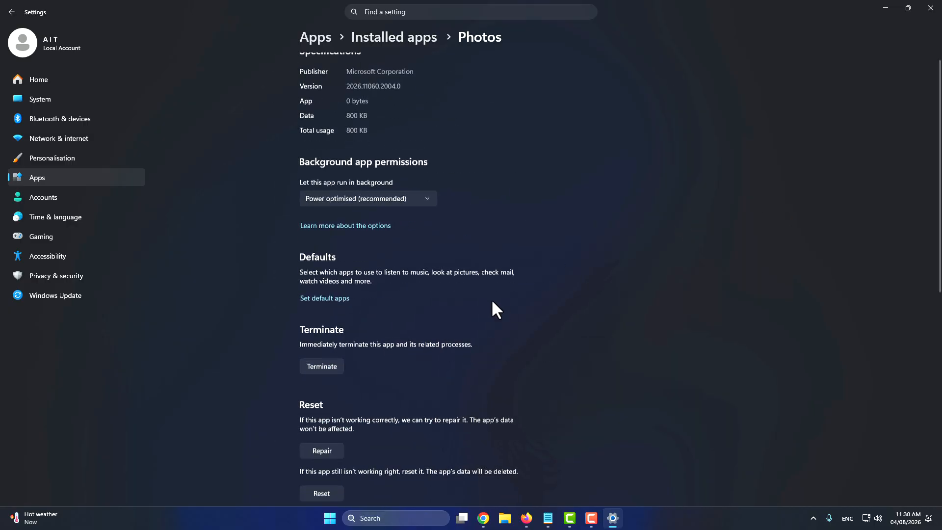
pyautogui.click(322, 328)
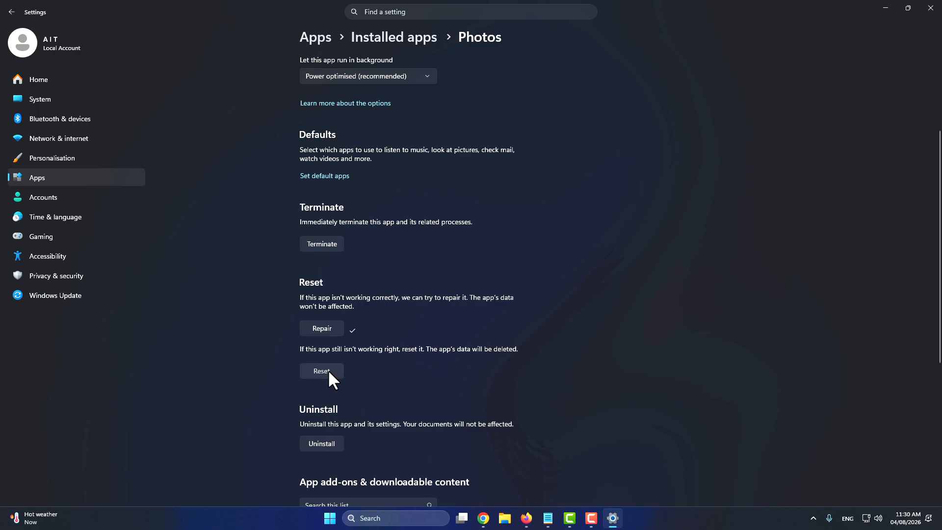
pyautogui.click(327, 369)
pyautogui.click(365, 344)
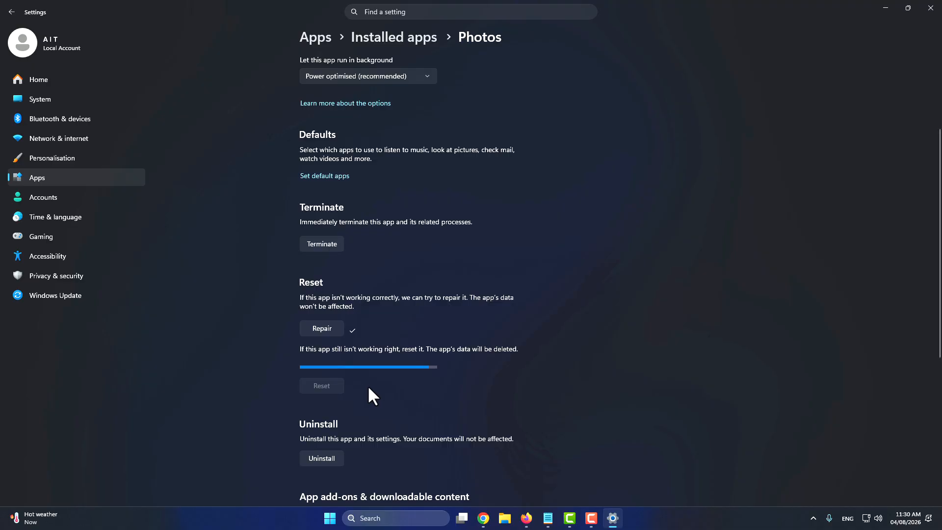
pyautogui.click(930, 8)
pyautogui.click(344, 518)
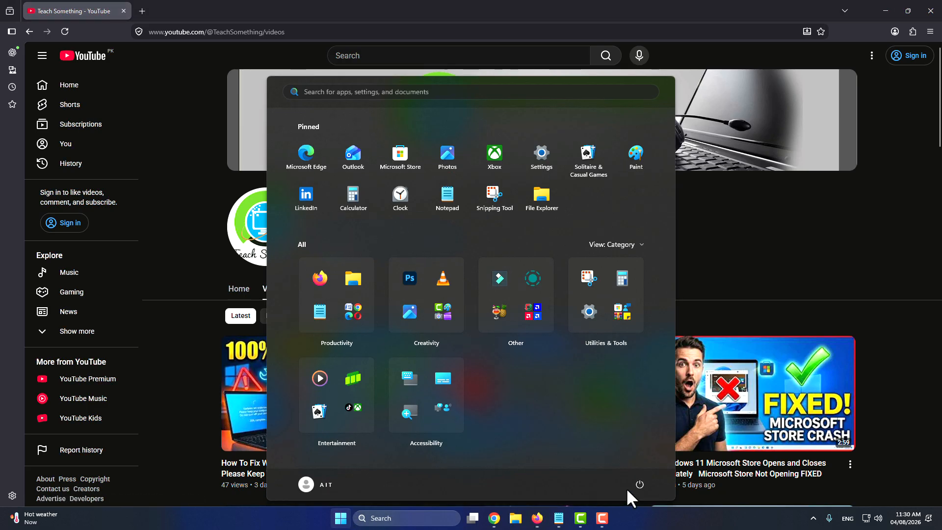
pyautogui.click(639, 484)
pyautogui.click(752, 270)
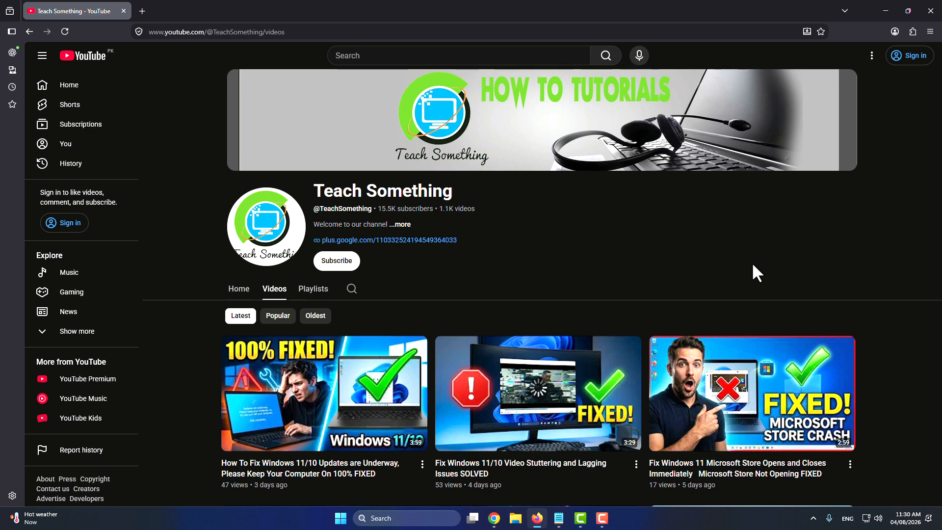
# Search Windows for "powe" and run Windows PowerShell as administrator
pyautogui.click(414, 518)
pyautogui.write('powe')
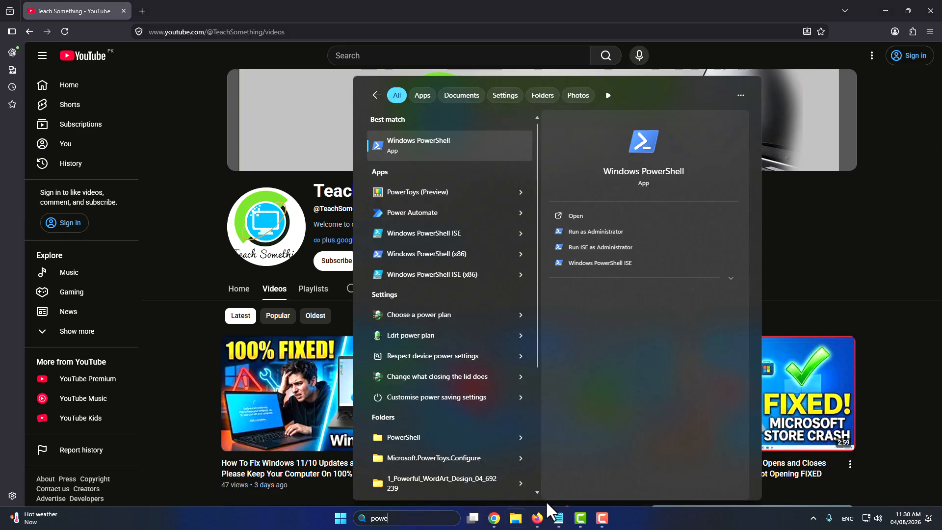
pyautogui.rightClick(427, 148)
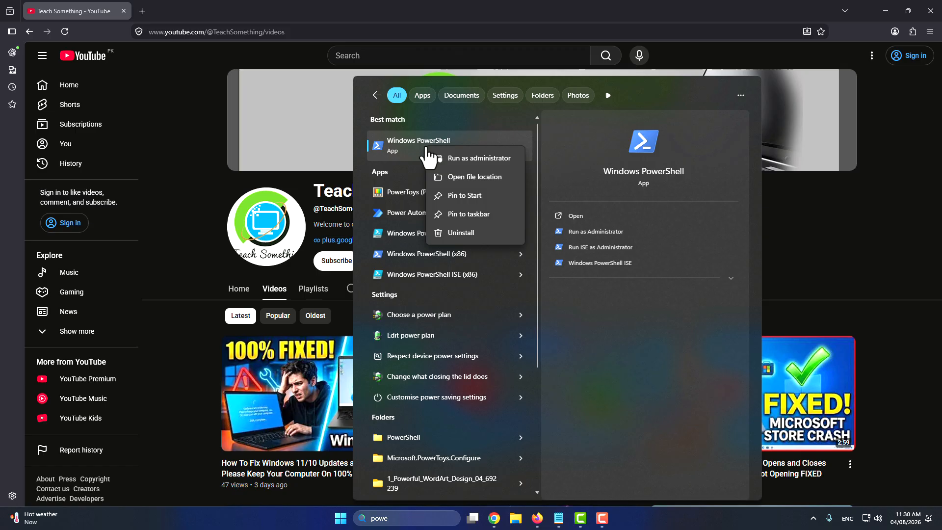
pyautogui.click(476, 158)
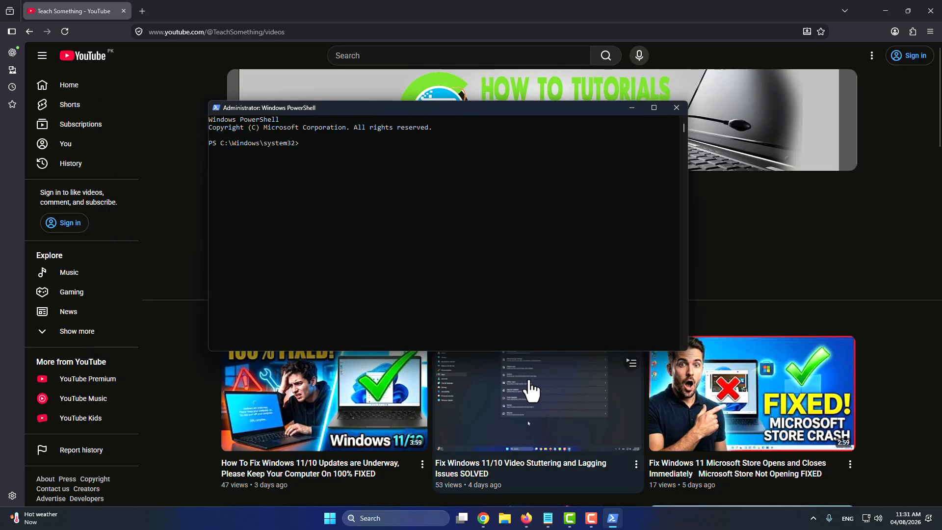
# Copy the full Get-AppXPackage re-registration command from the second Notepad note and minimise Notepad
pyautogui.click(548, 517)
pyautogui.click(376, 86)
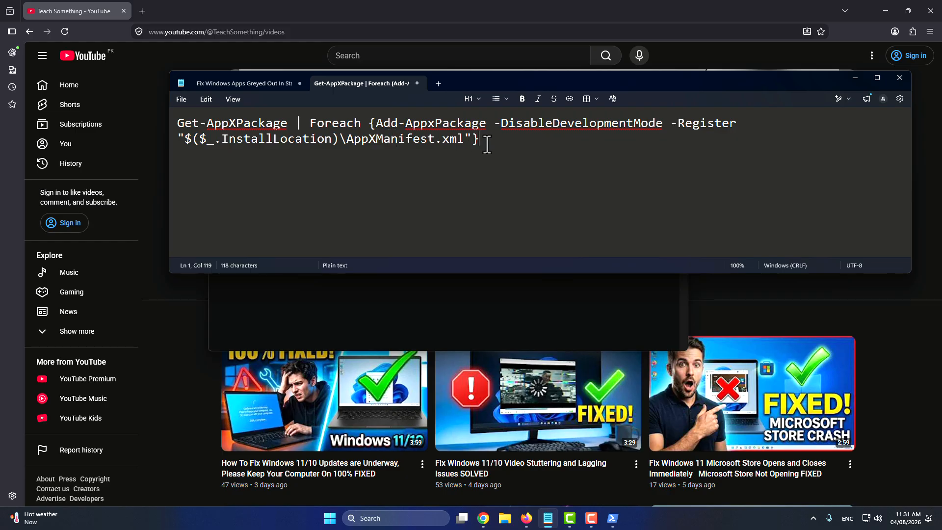
pyautogui.moveTo(485, 141); pyautogui.dragTo(174, 126)
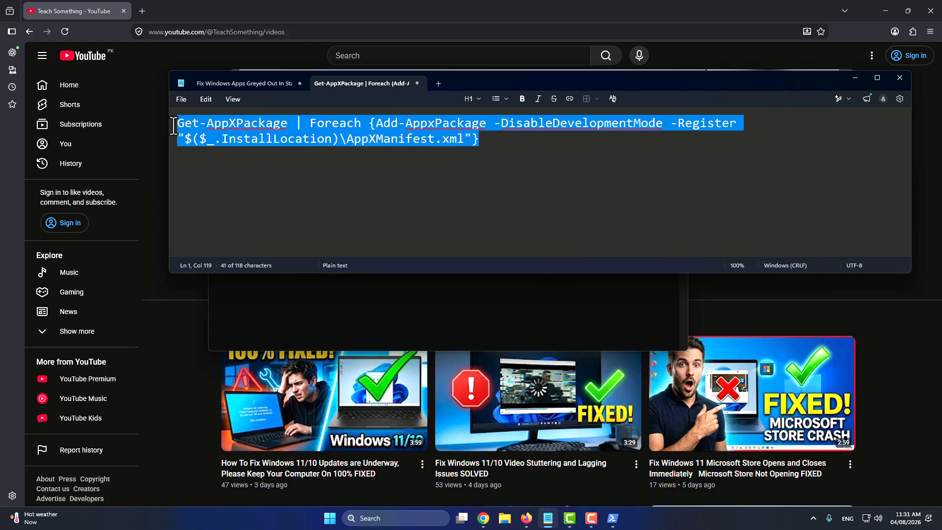
pyautogui.rightClick(234, 124)
pyautogui.click(291, 137)
pyautogui.click(855, 77)
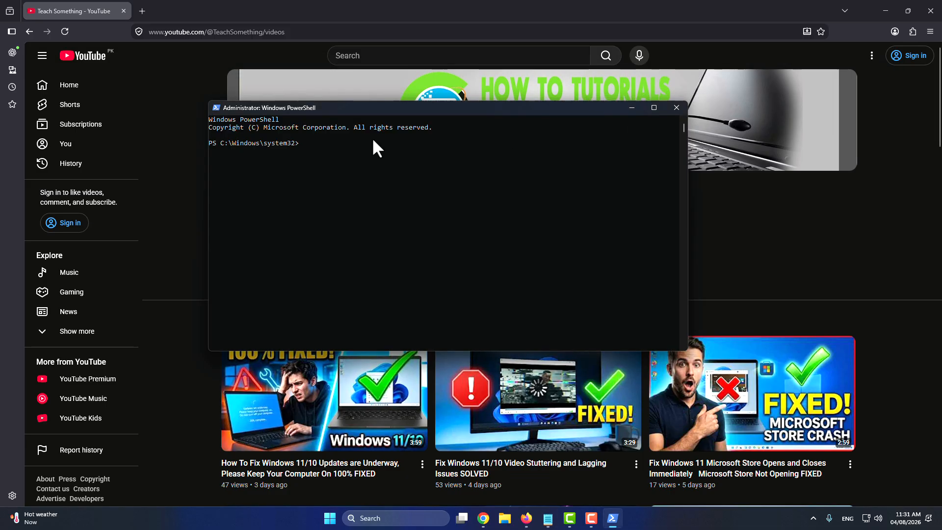
# Run Get-AppXPackage | Foreach {Add-AppxPackage -DisableDevelopmentMode -Register "$($_.InstallLocation)\AppXManifest.xml"} in the administrator PowerShell, and close the window
pyautogui.rightClick(301, 145)
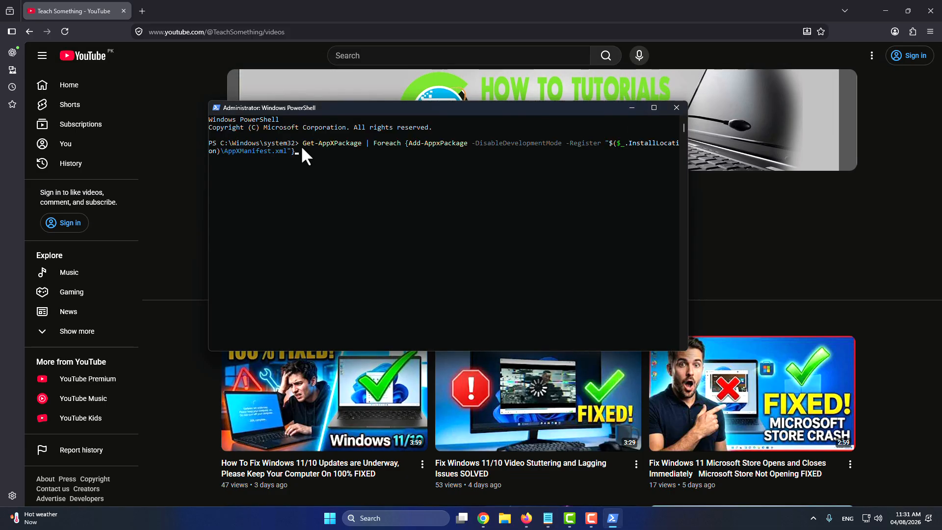
pyautogui.press('Return')
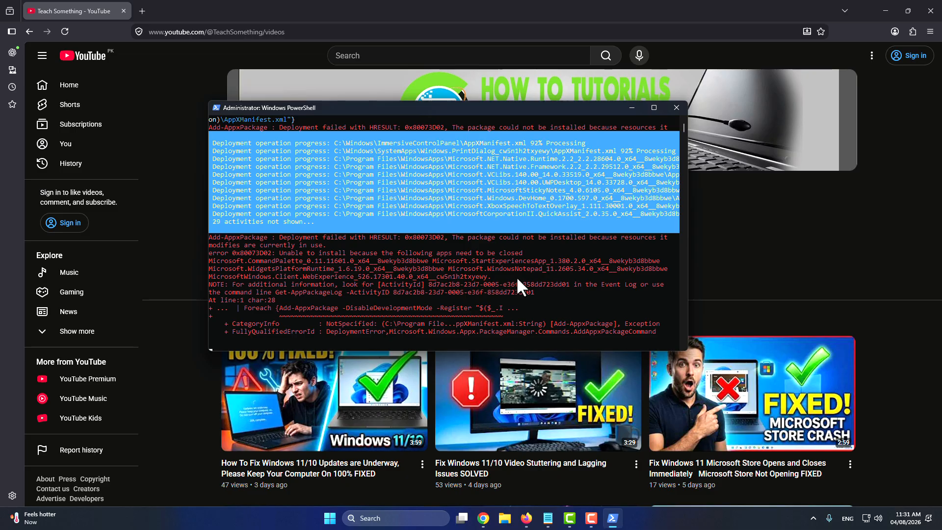
pyautogui.click(672, 104)
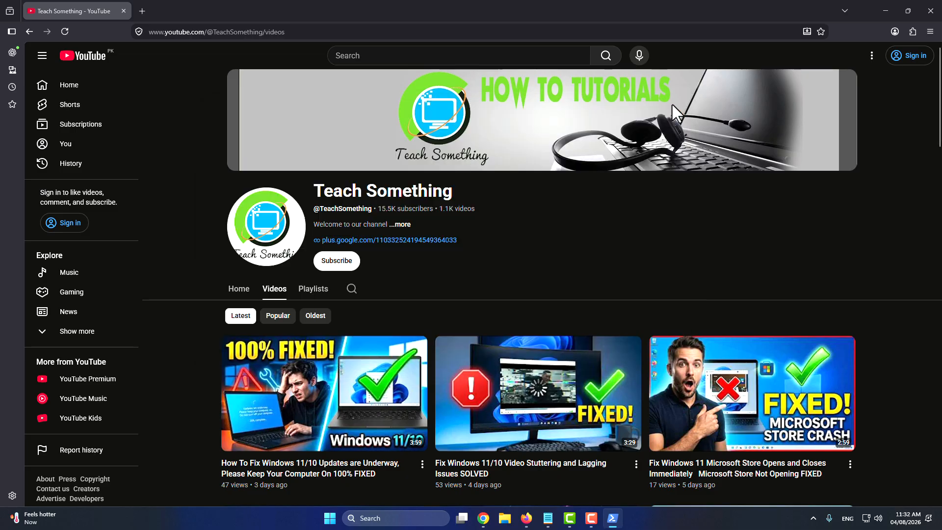
pyautogui.click(340, 518)
pyautogui.click(639, 484)
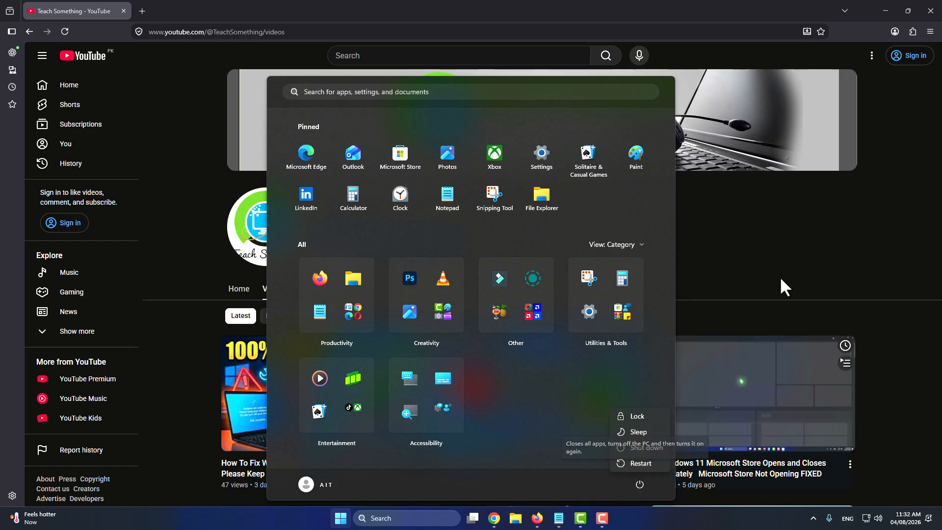
pyautogui.click(790, 252)
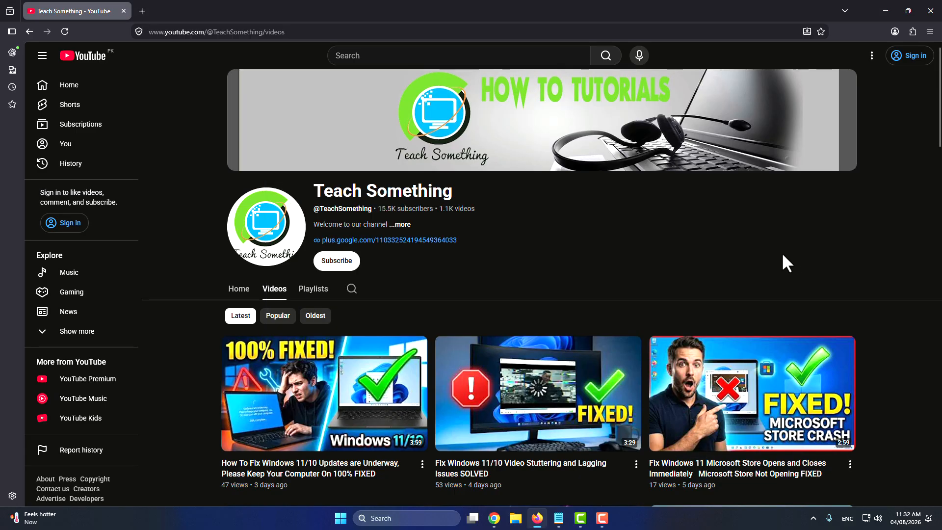